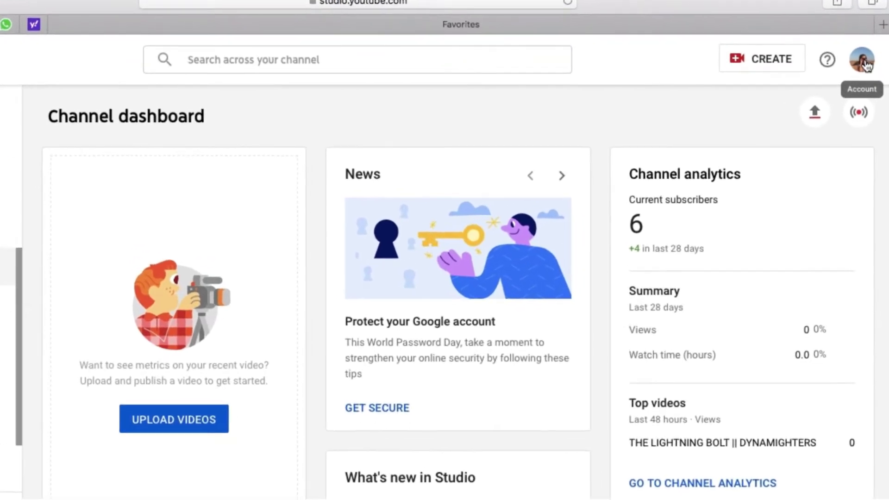
# Step: Go from the channel page to YouTube Studio and open the Channel section of its settings
pyautogui.click(862, 60)
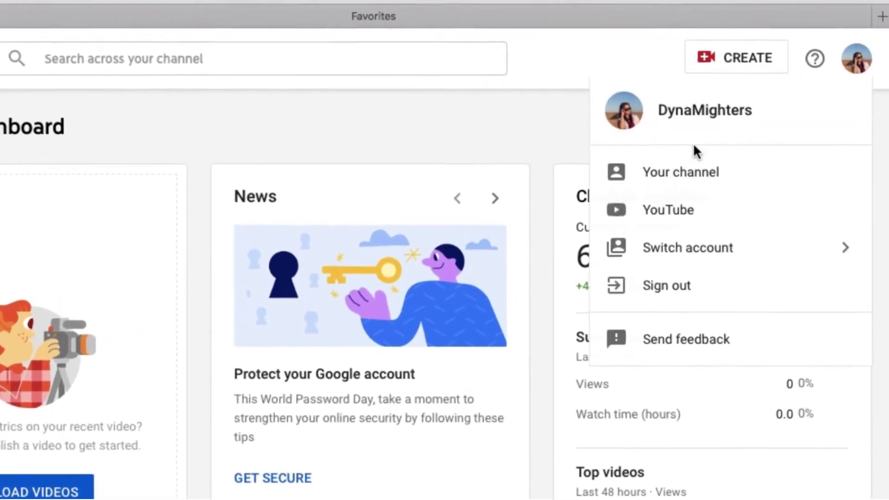
pyautogui.press('Escape')
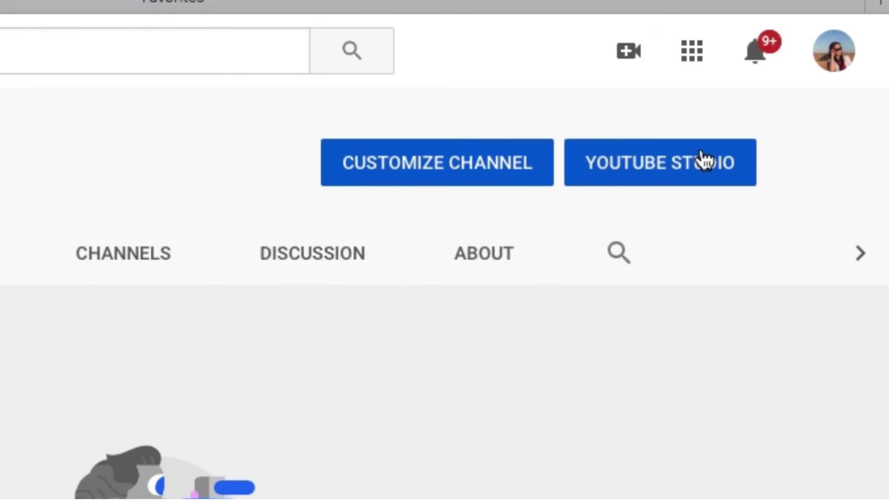
pyautogui.click(669, 177)
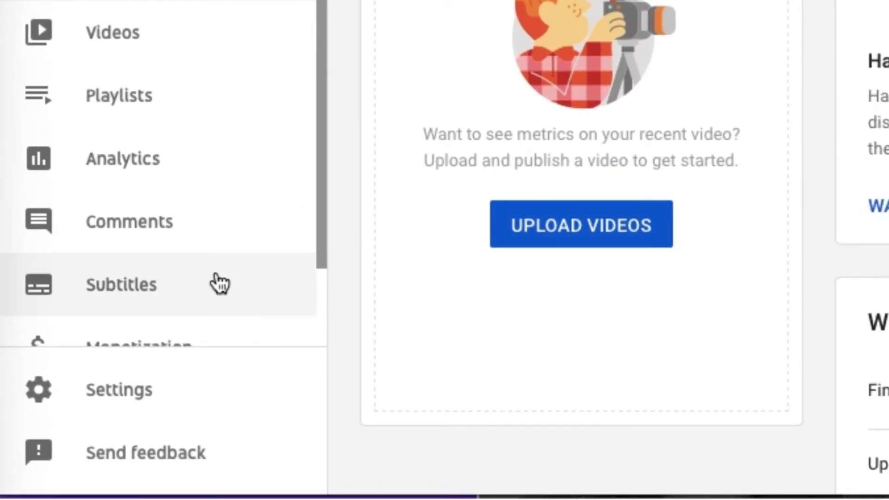
pyautogui.click(145, 396)
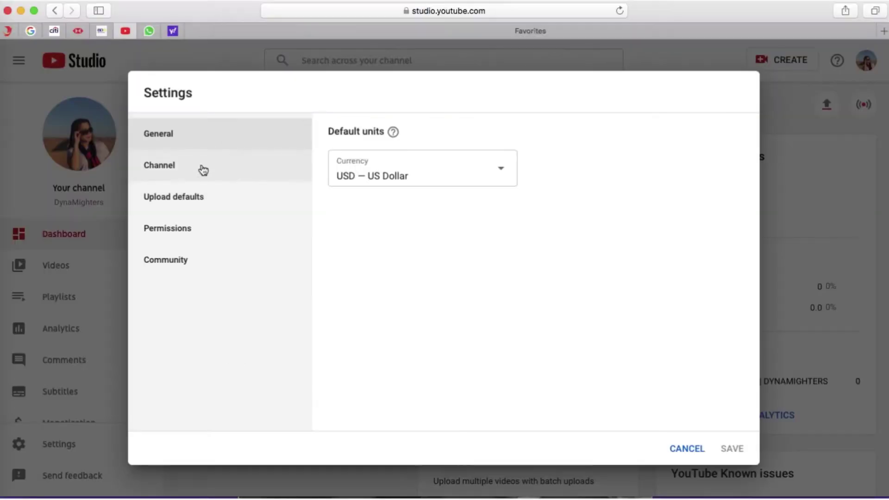
pyautogui.click(241, 243)
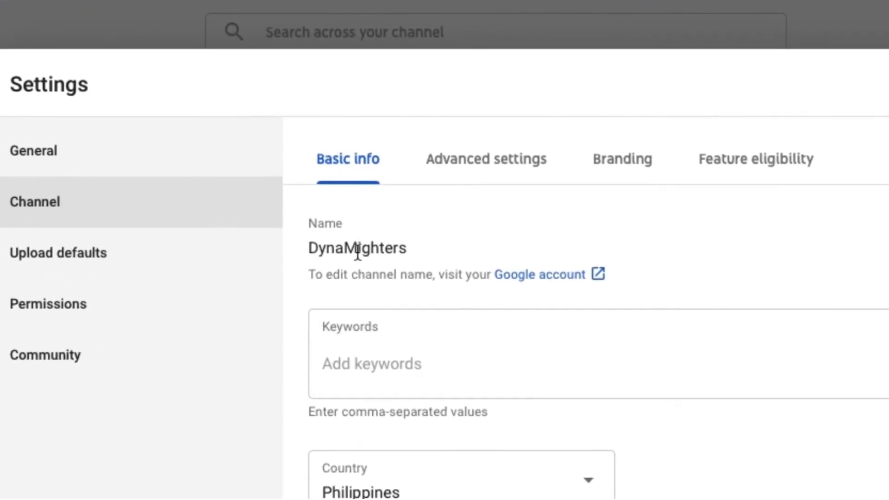
# Step: Add "dynamighters" as a channel keyword in the basic info
pyautogui.click(368, 364)
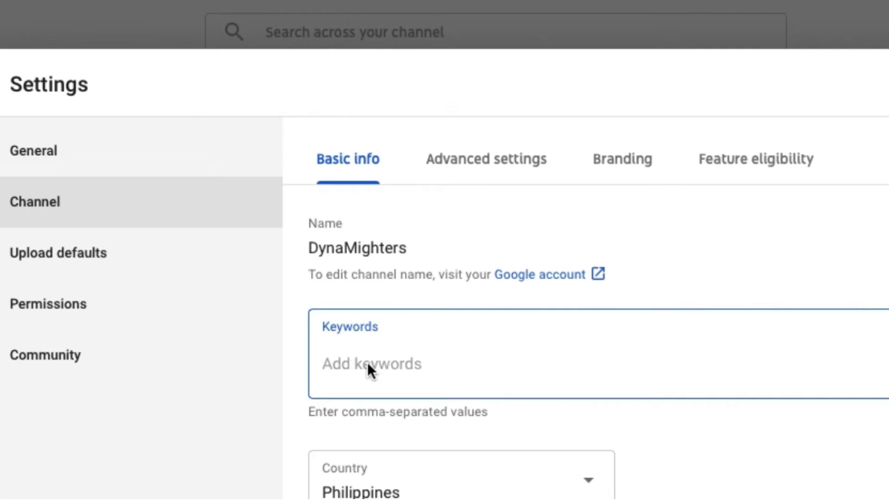
pyautogui.write('dynamighres')
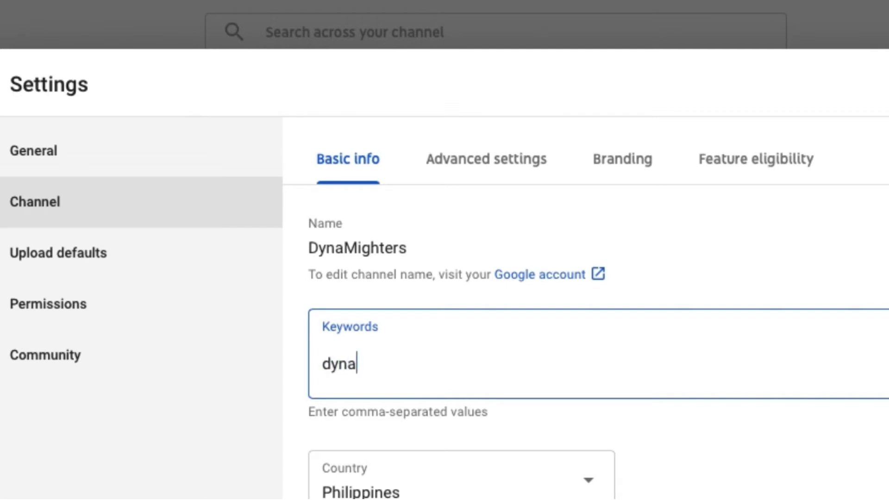
pyautogui.press('BackSpace')
pyautogui.press('BackSpace')
pyautogui.press('BackSpace')
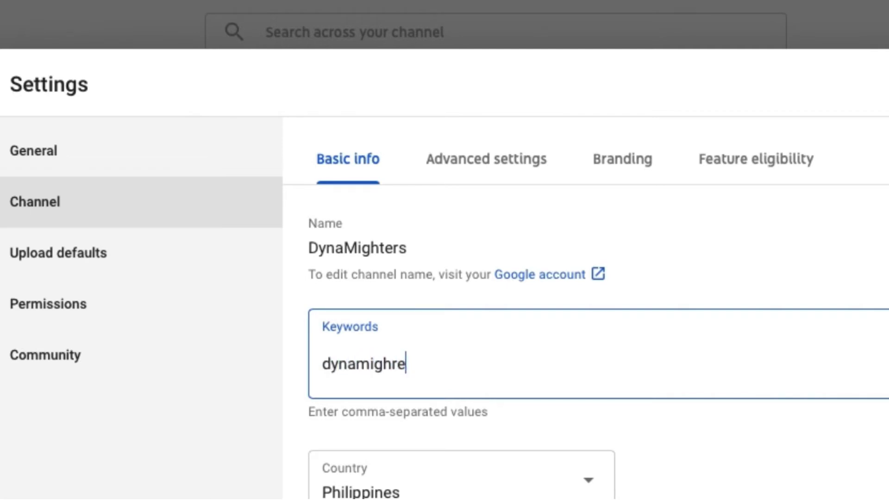
pyautogui.write('ters')
pyautogui.press(',')
# Step: Add the channel keywords "DynaMighters" and "DYNAMIGHTERS", and save the settings
pyautogui.write('DynaM')
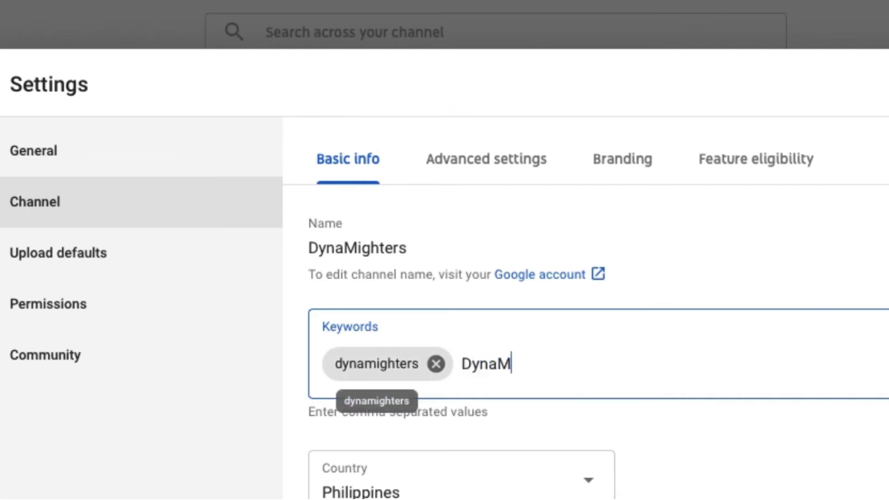
pyautogui.write('ighters')
pyautogui.press('Return')
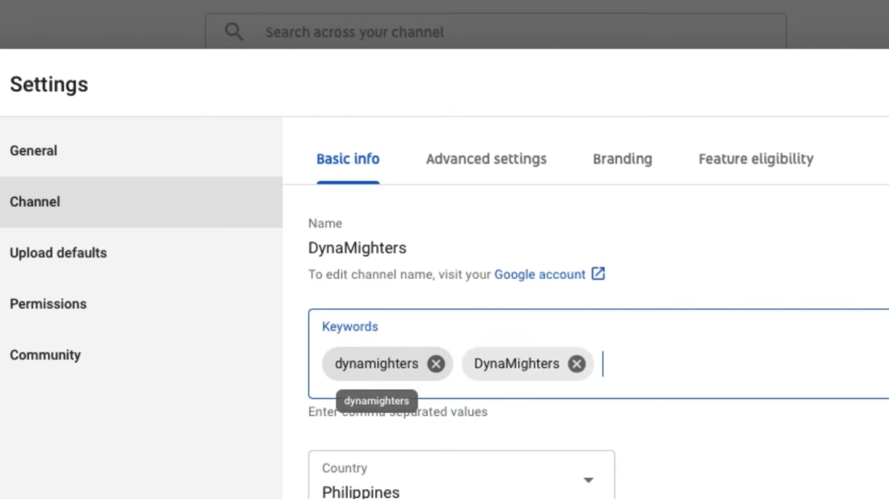
pyautogui.write('DYNAMIGHTERS')
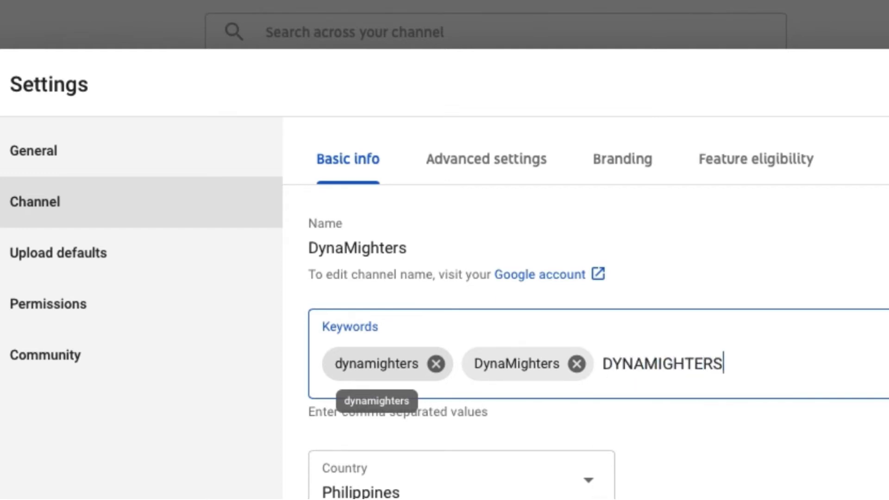
pyautogui.press('Return')
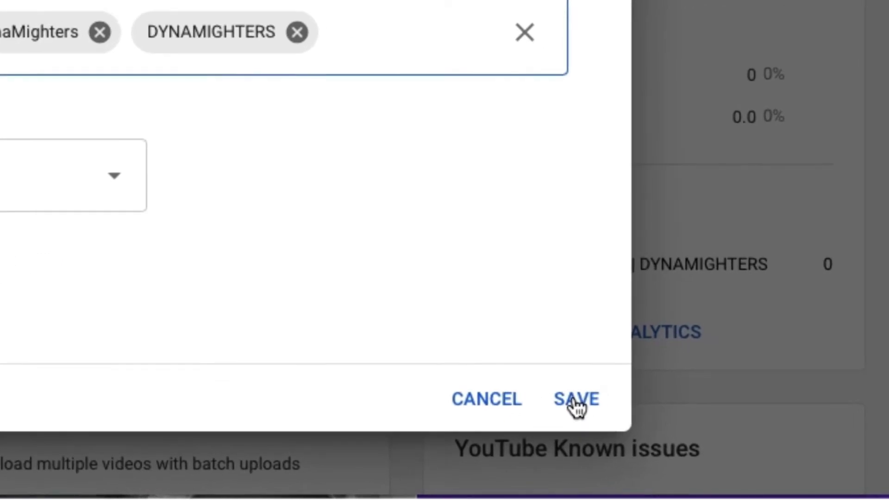
pyautogui.click(573, 399)
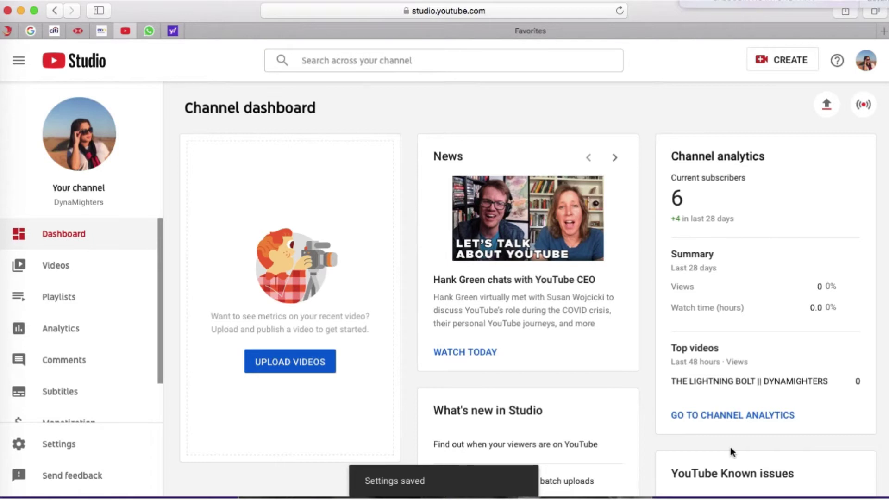
# Step: Reopen the channel settings and follow the advanced settings to the separate Advanced channel settings page
pyautogui.click(54, 453)
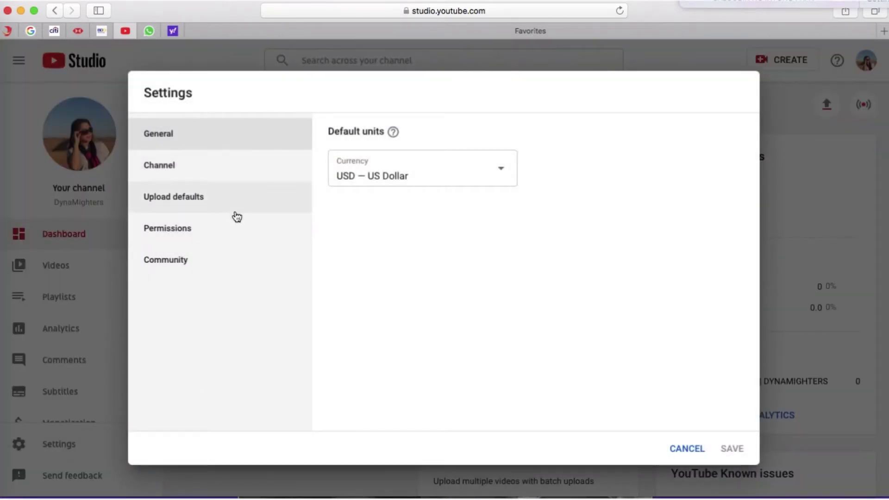
pyautogui.click(185, 171)
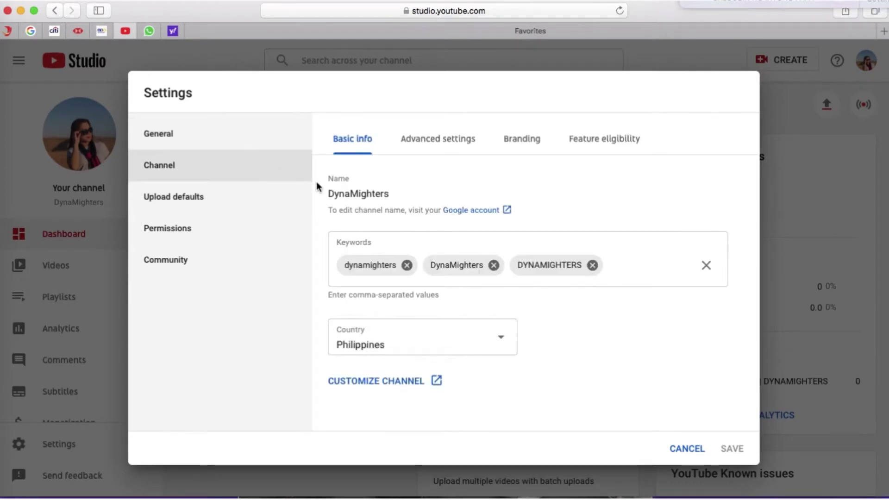
pyautogui.click(428, 144)
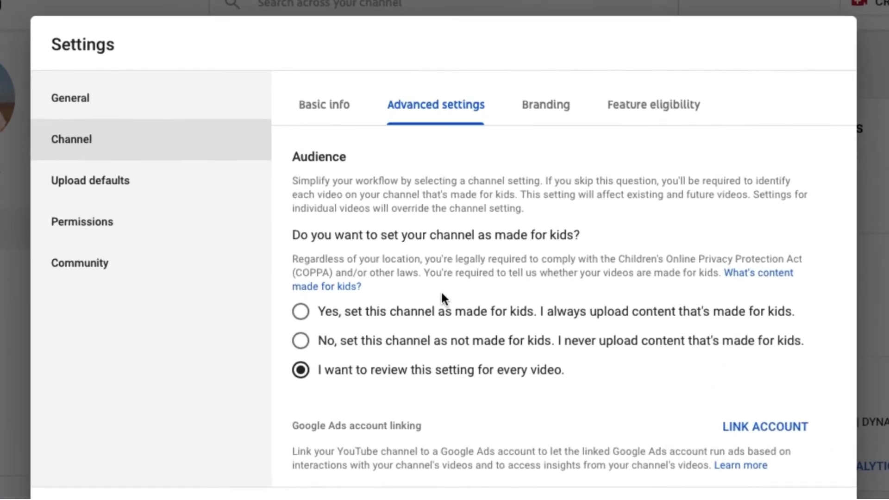
pyautogui.scroll(-2, 442, 287)
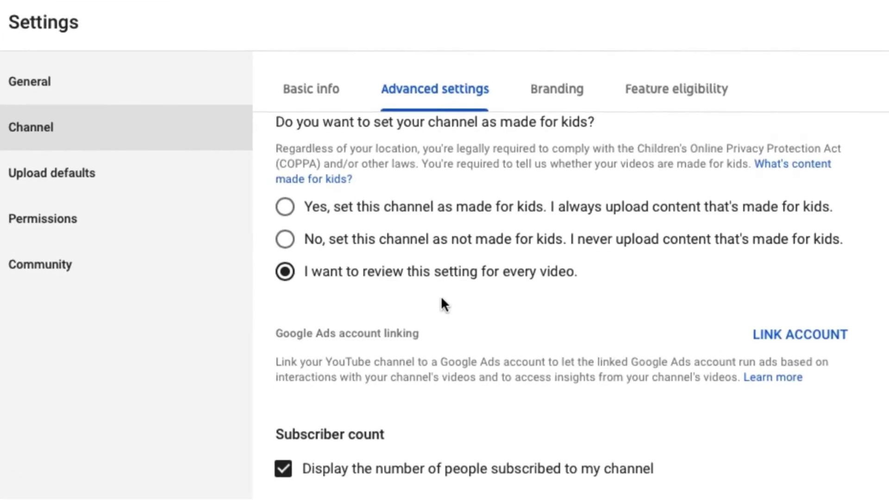
pyautogui.scroll(-5, 442, 300)
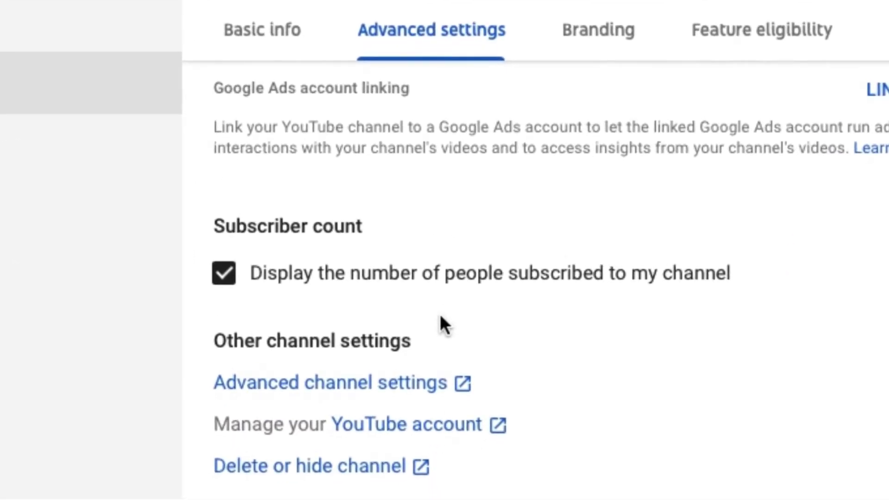
pyautogui.scroll(-2, 440, 315)
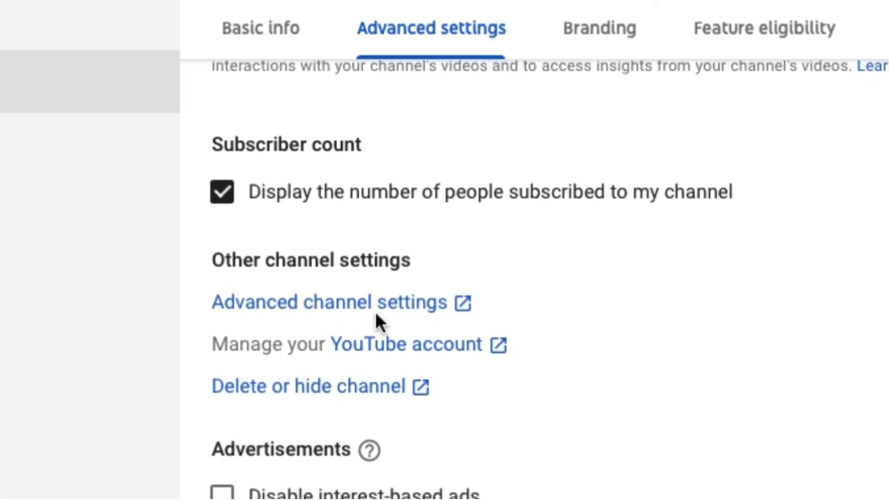
pyautogui.click(372, 300)
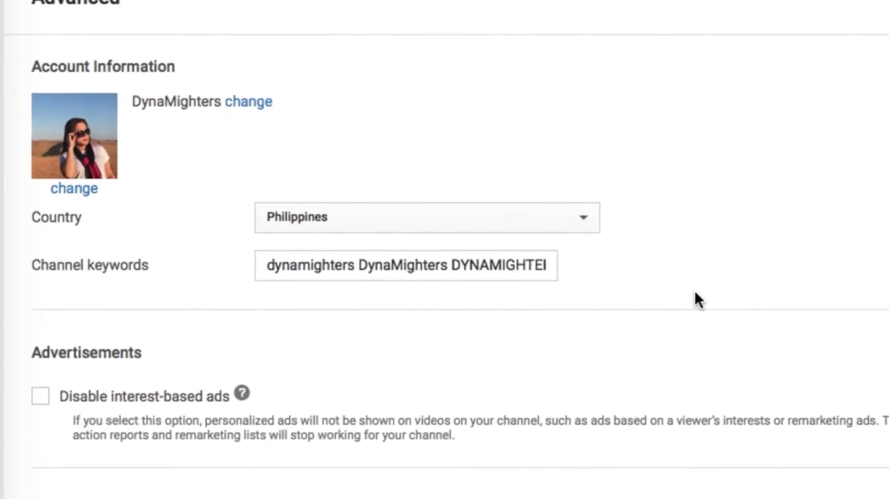
# Step: Replace the existing channel keywords with "DYNAMIGHTERS", enclosed in quotation marks
pyautogui.click(467, 266)
pyautogui.press('super+a')
pyautogui.press('BackSpace')
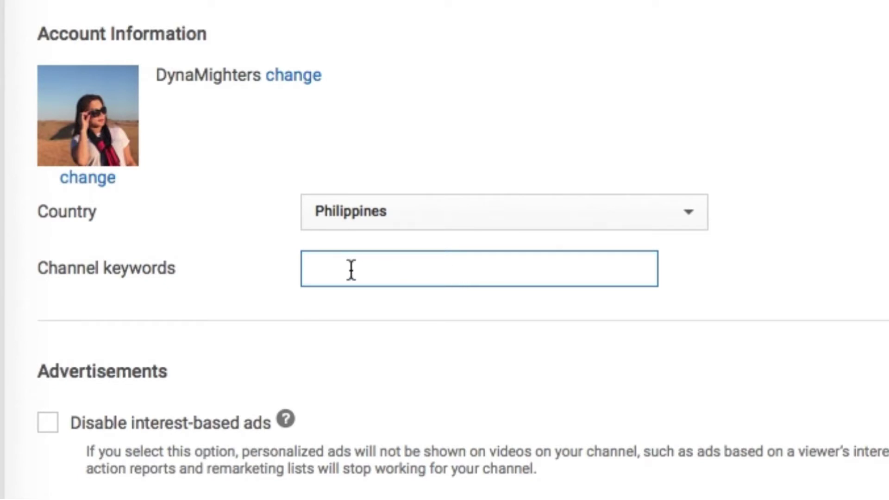
pyautogui.write('"')
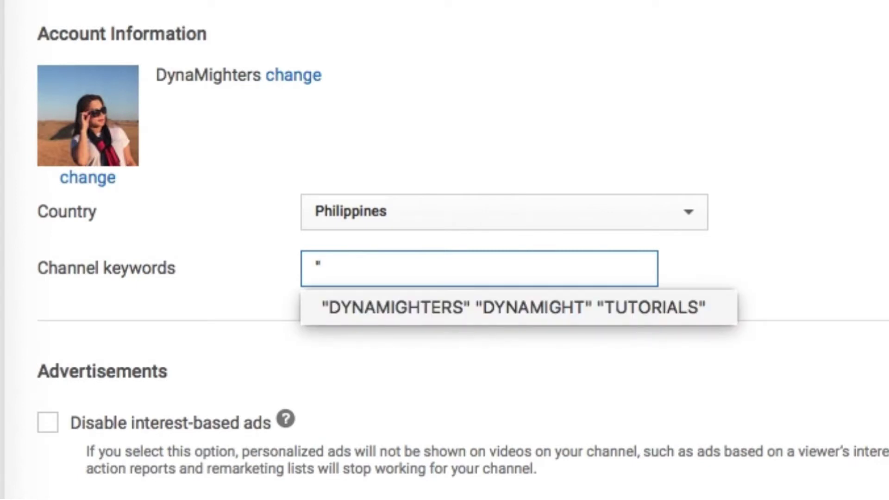
pyautogui.write('DY')
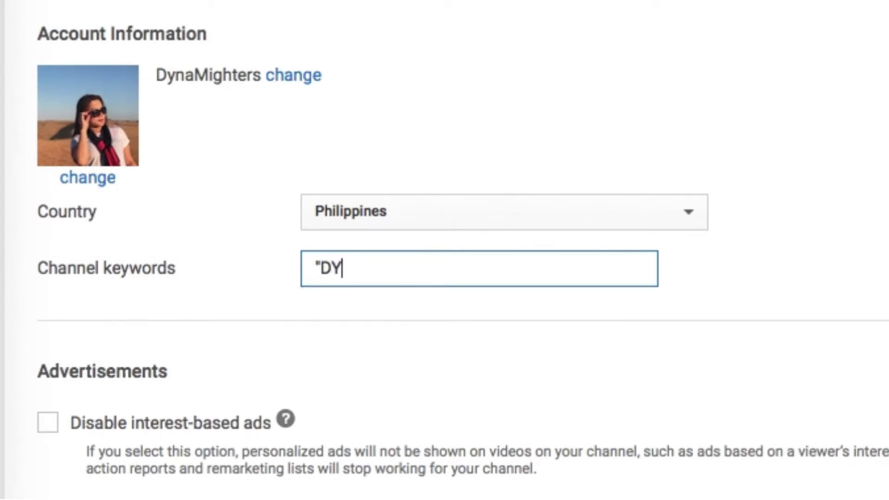
pyautogui.write('NAMIGHTER')
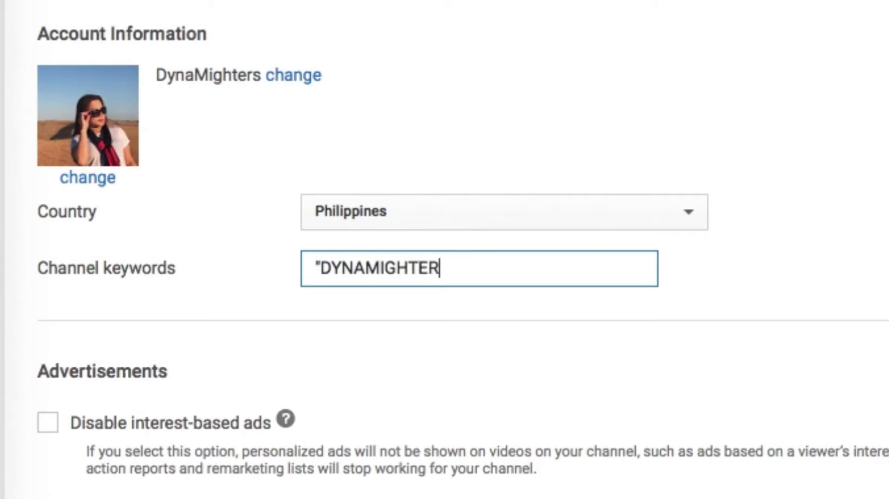
pyautogui.write('S"')
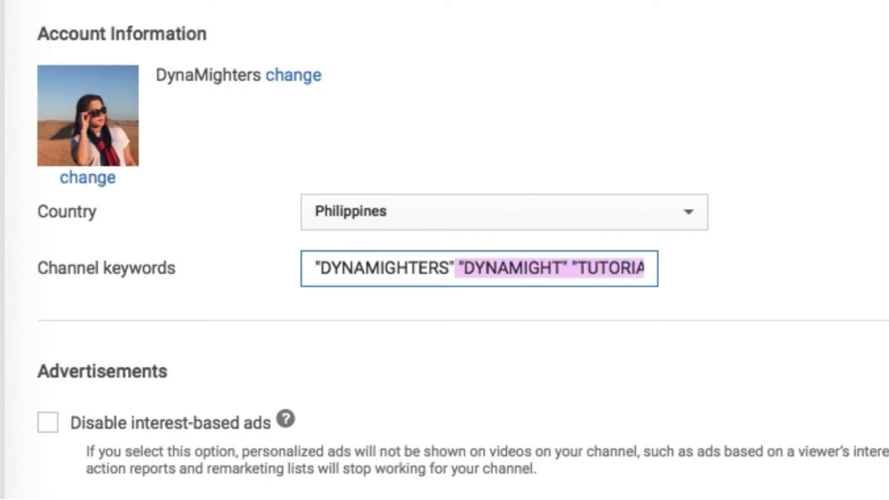
# Step: Append "DynaMighters" in quotation marks as the second channel keyword and open the quotation for a third
pyautogui.write(' "DYNA')
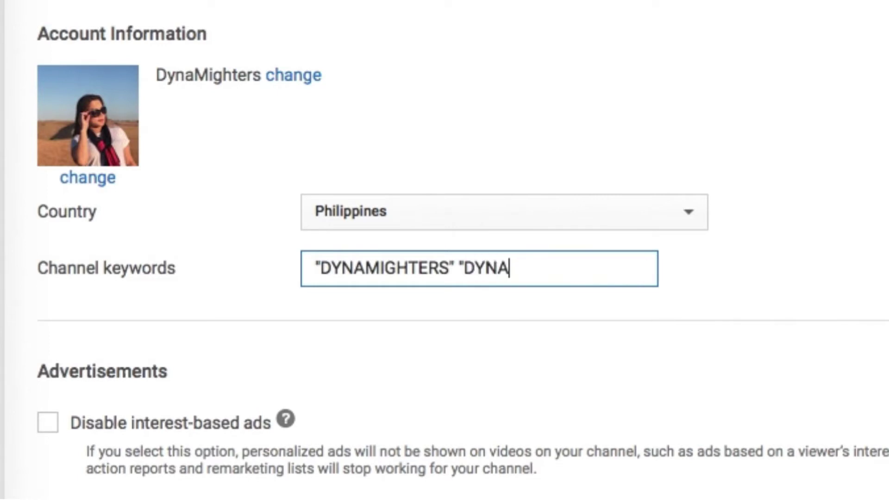
pyautogui.press('BackSpace')
pyautogui.press('BackSpace')
pyautogui.press('BackSpace')
pyautogui.write('yna')
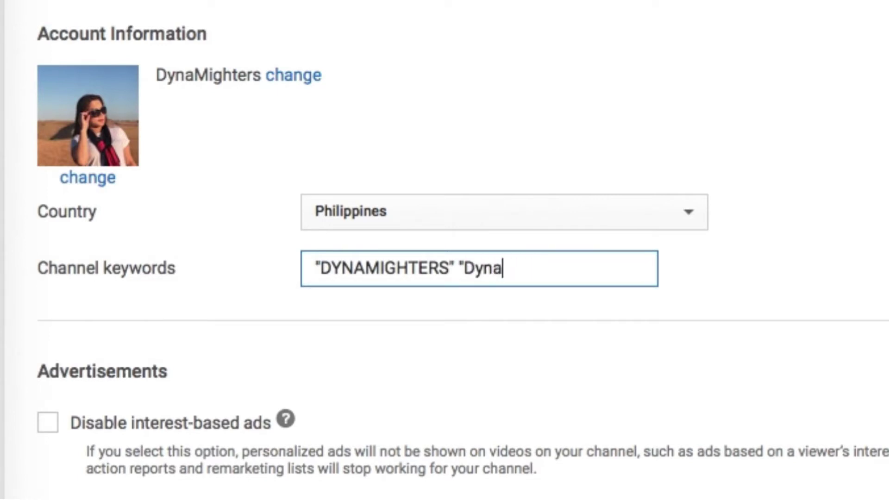
pyautogui.write('Might')
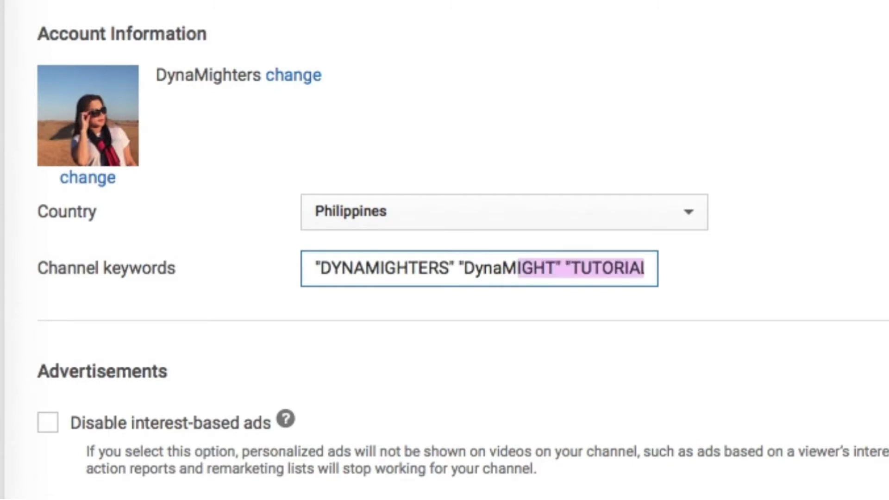
pyautogui.write('ers')
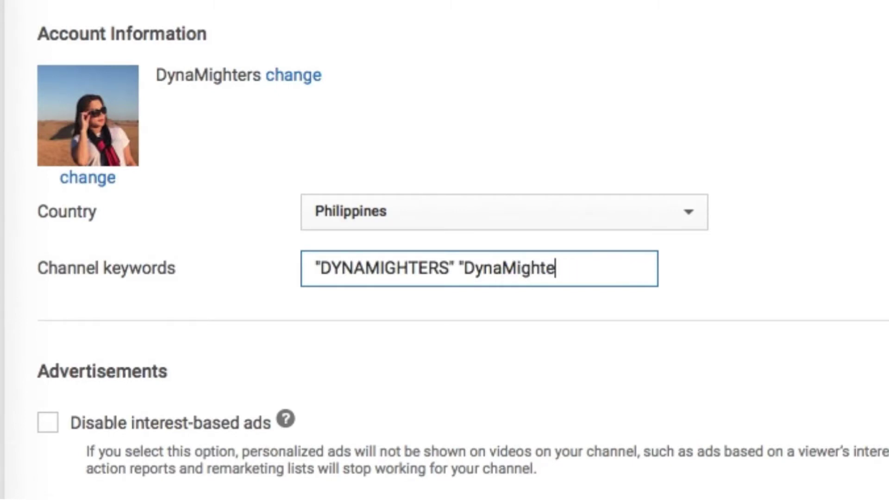
pyautogui.write('" "')
# Step: Complete the third quoted channel keyword as "dynamighters"
pyautogui.write('dynamightes"')
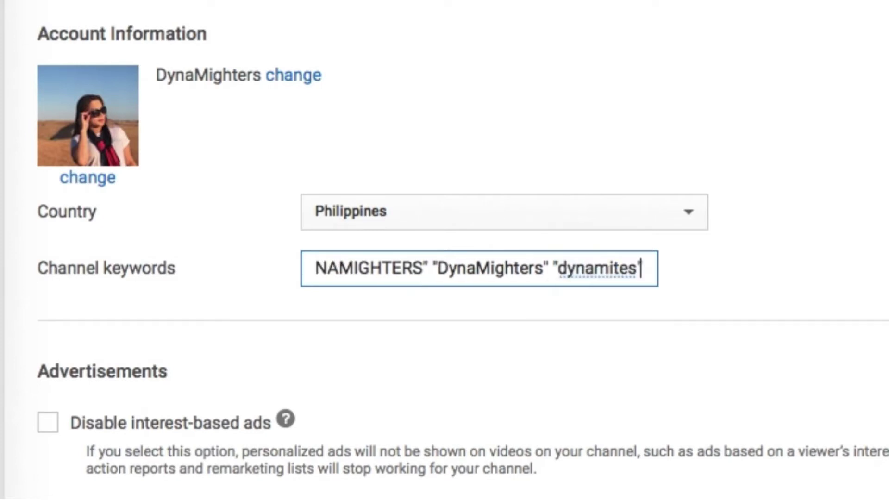
pyautogui.press('BackSpace')
pyautogui.press('BackSpace')
pyautogui.press('BackSpace')
pyautogui.press('BackSpace')
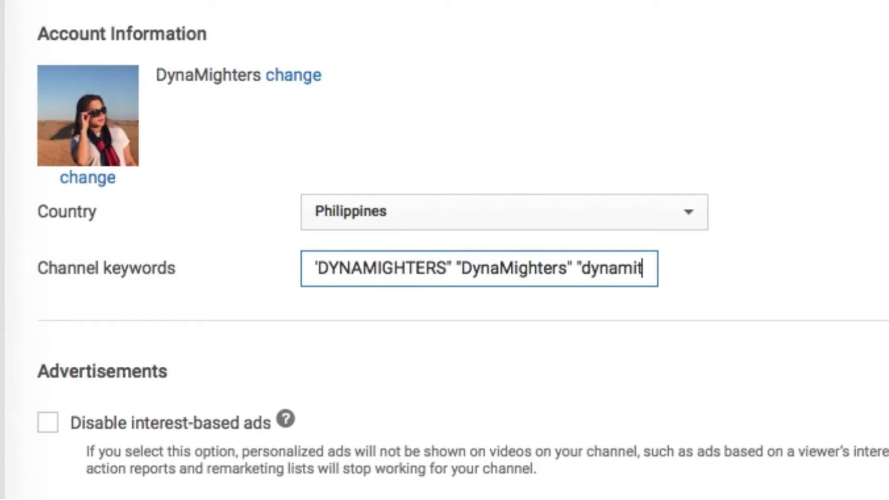
pyautogui.write('ghters"')
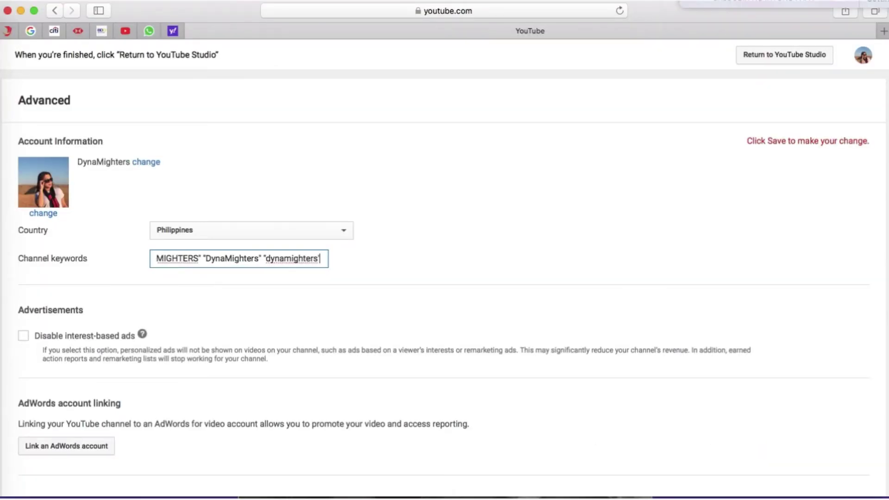
# Step: Save the advanced channel settings with the new keywords
pyautogui.scroll(-6, 445, 278)
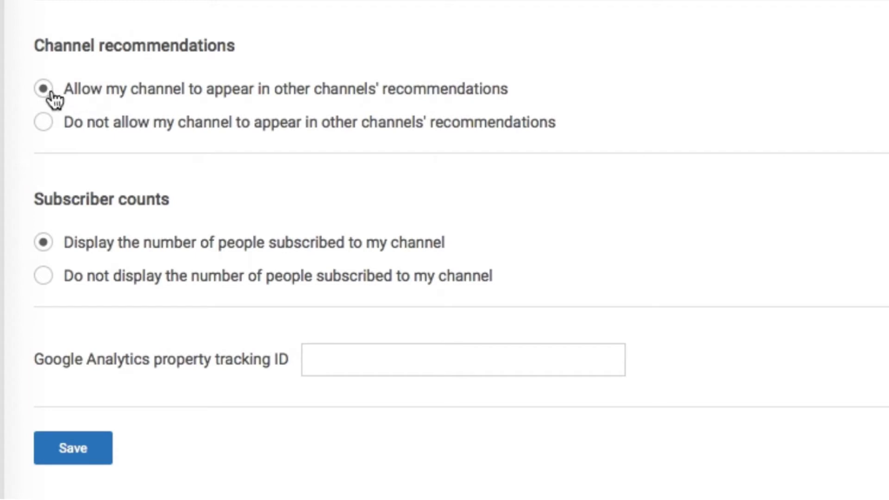
pyautogui.scroll(-2, 532, 153)
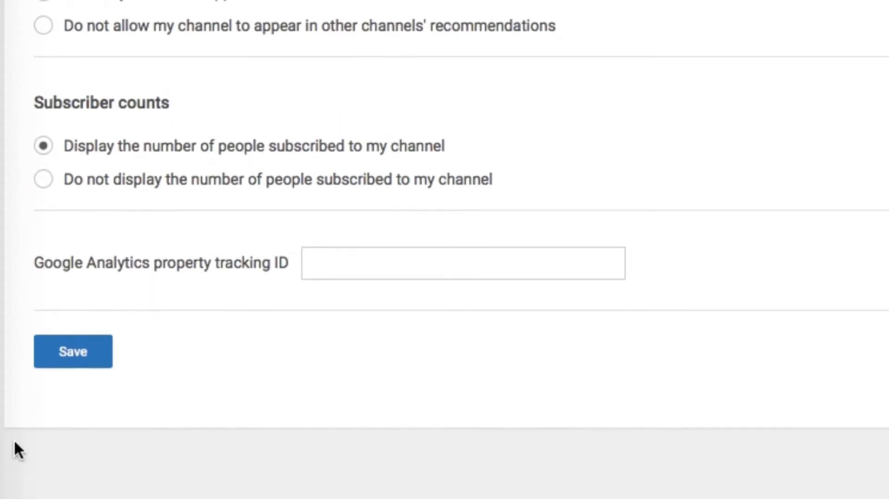
pyautogui.click(65, 354)
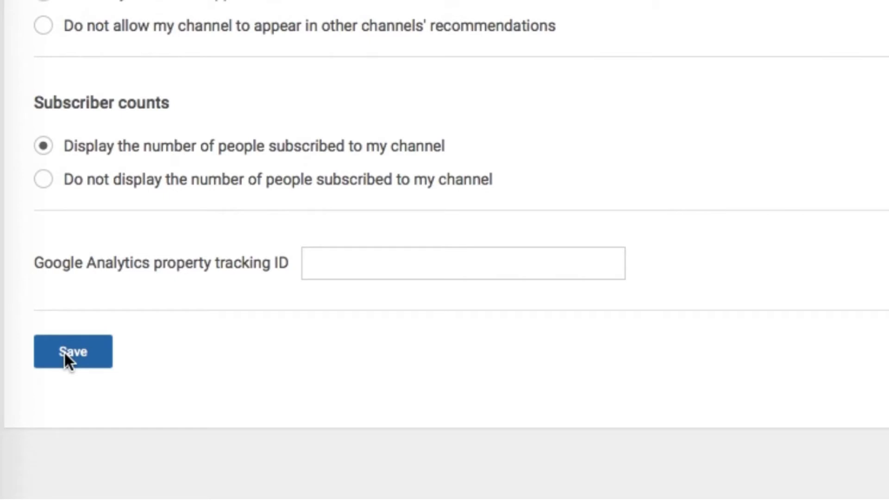
# Step: Save the channel's advanced settings and return to YouTube Studio
pyautogui.click(65, 355)
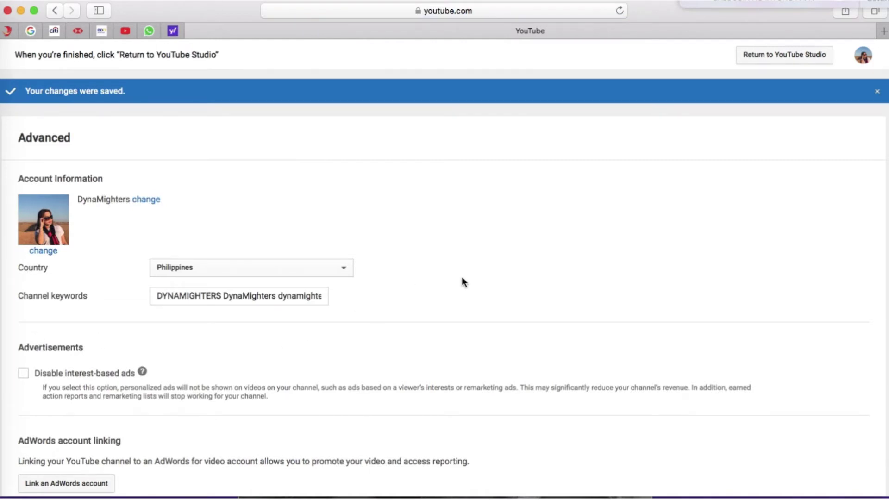
pyautogui.click(788, 60)
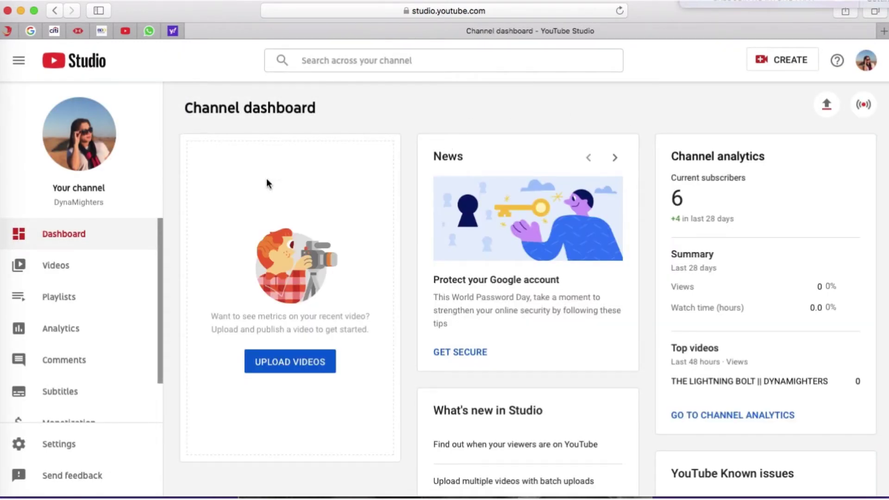
# Step: Open the details of the uploaded video "THE LIGHTNING BOLT || DYNAMIGHTERS" and examine how its title and description use the channel name
pyautogui.click(90, 274)
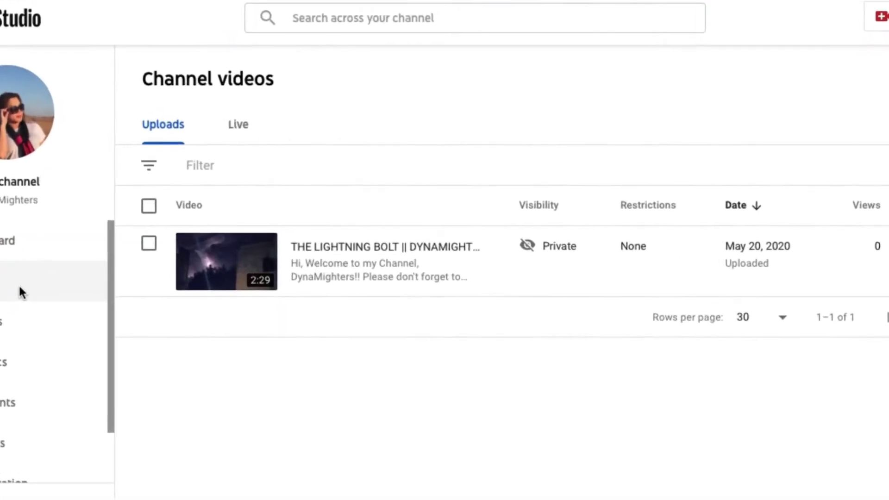
pyautogui.moveTo(241, 282)
pyautogui.click(300, 289)
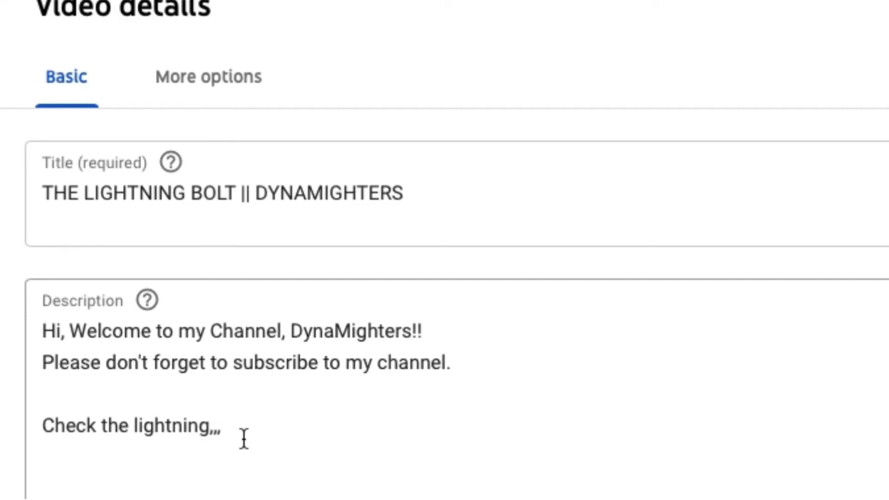
pyautogui.doubleClick(343, 200)
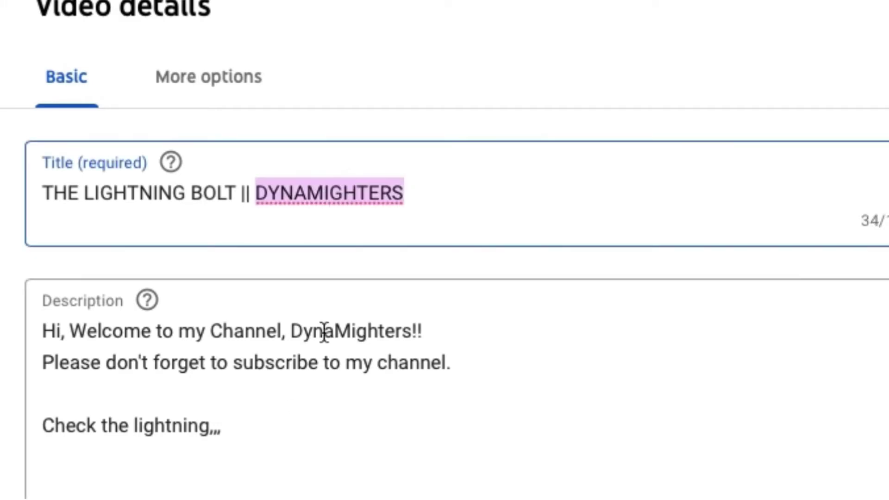
pyautogui.click(270, 430)
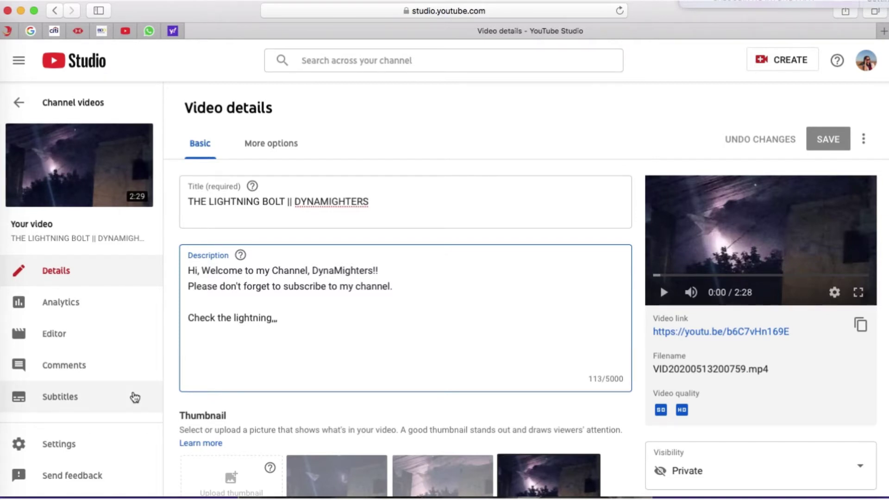
# Step: Set the default video title in the channel's upload defaults to "||DYNAMIGHTERS"
pyautogui.click(73, 449)
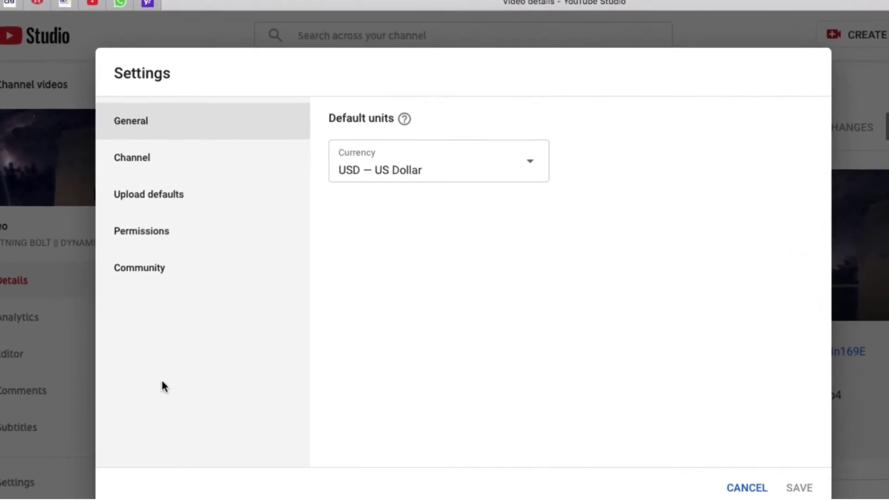
pyautogui.click(147, 204)
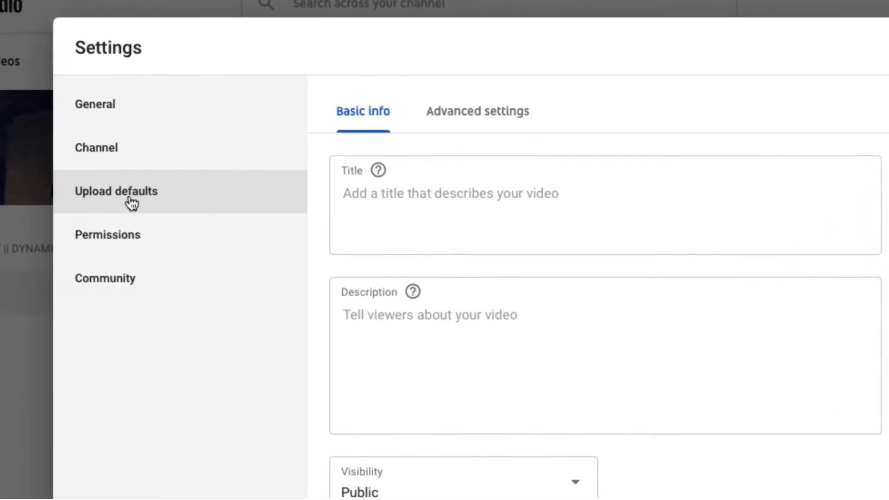
pyautogui.click(383, 192)
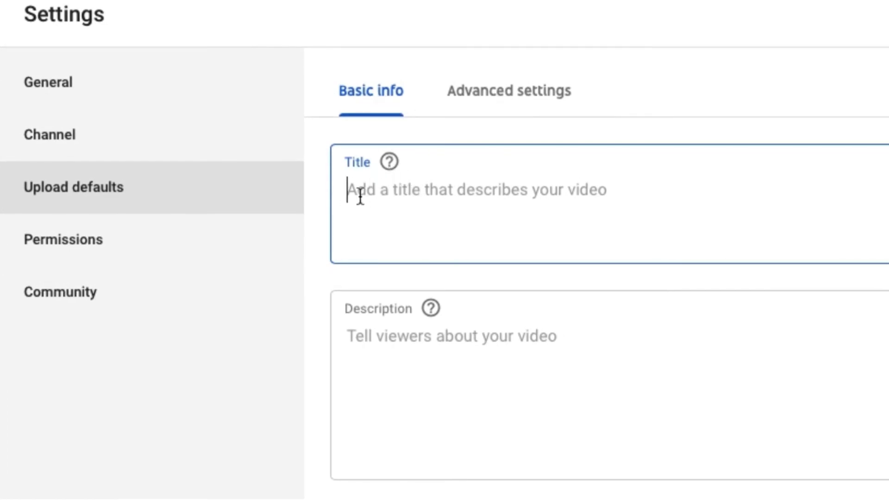
pyautogui.write('lldy')
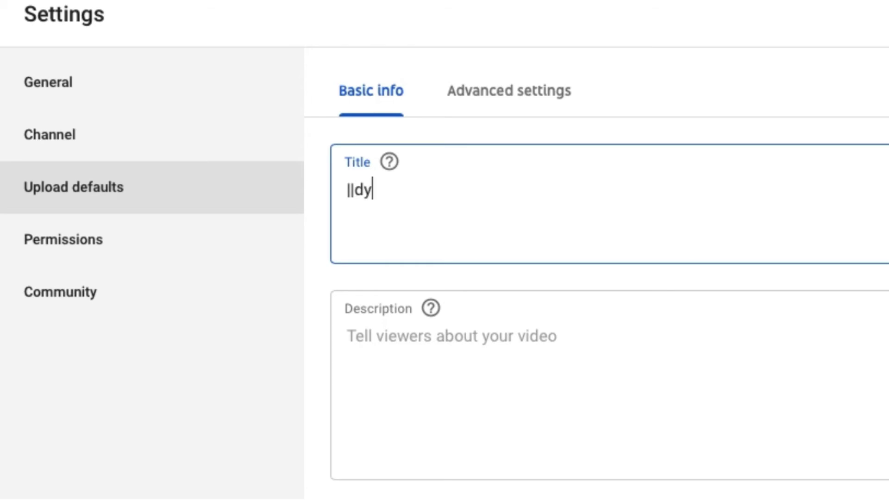
pyautogui.press('BackSpace')
pyautogui.press('BackSpace')
pyautogui.write('DYNAMIGHTERS')
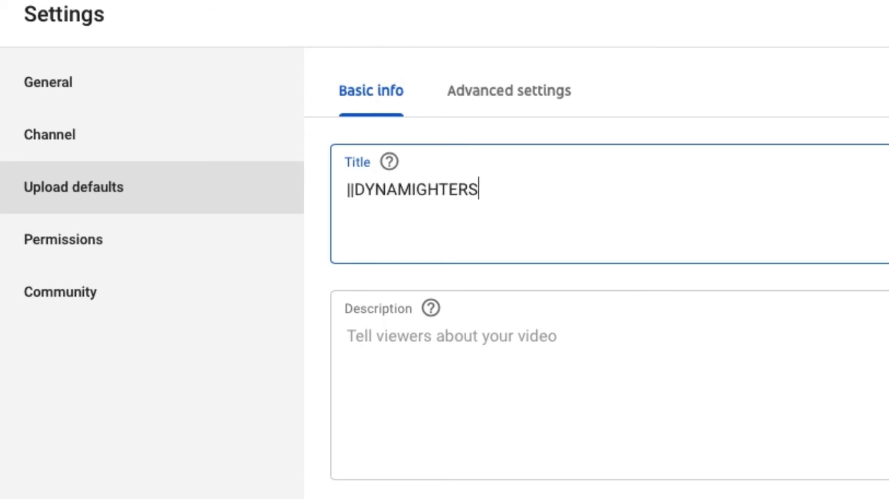
# Step: Enter "HI, WELCOME TO MY CHANNEL, DYNAMIGHTERS." as the first line of the default upload description
pyautogui.click(380, 347)
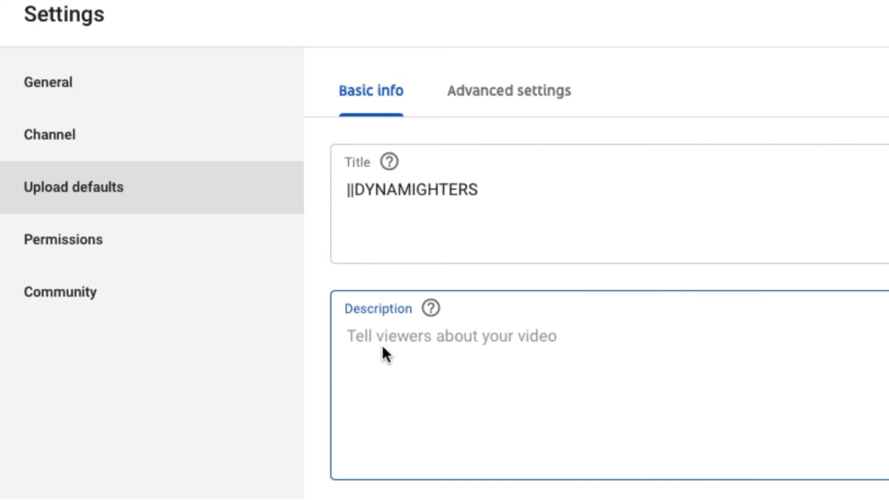
pyautogui.write('HI, WELCO')
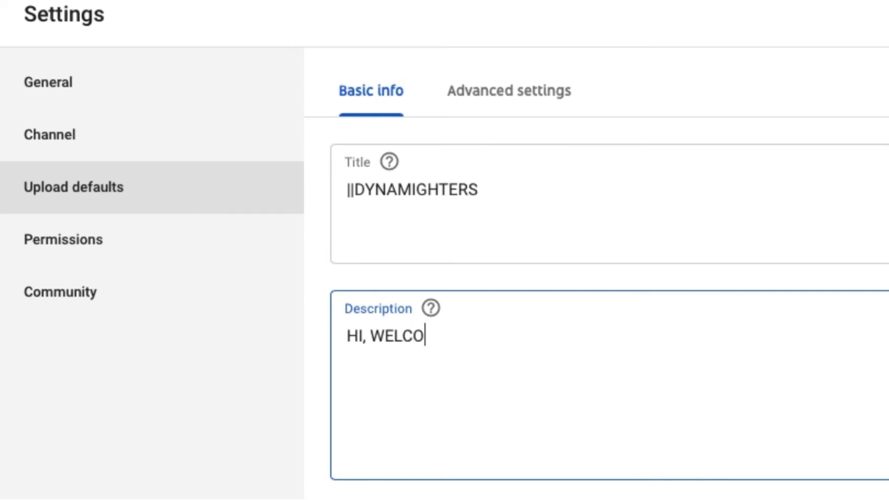
pyautogui.write('ME TO')
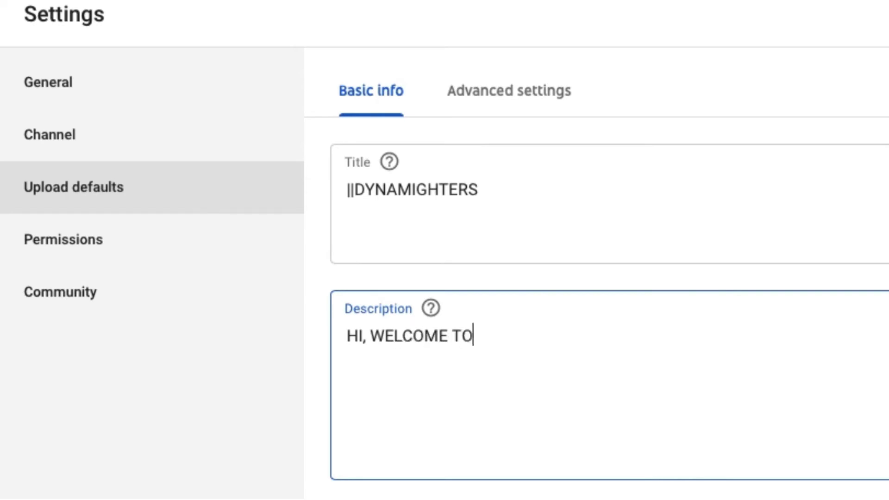
pyautogui.write(' MY CHANNER')
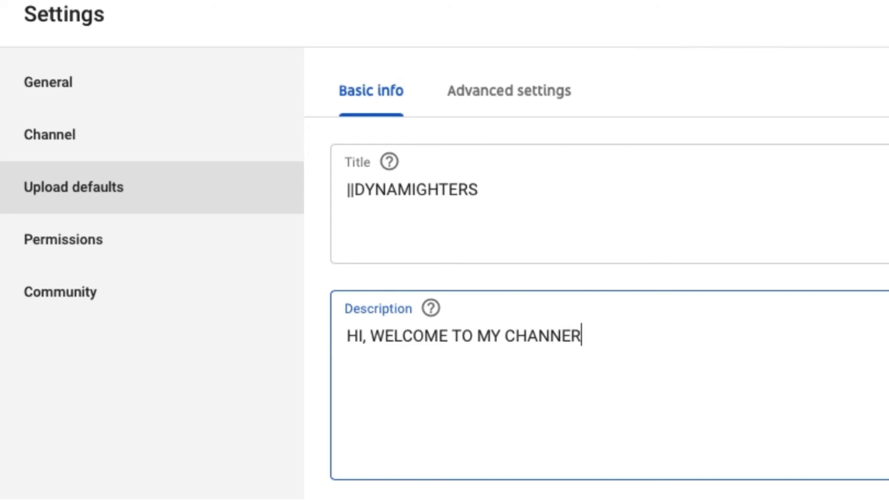
pyautogui.press('BackSpace')
pyautogui.write('L, DYNMATIGHTER')
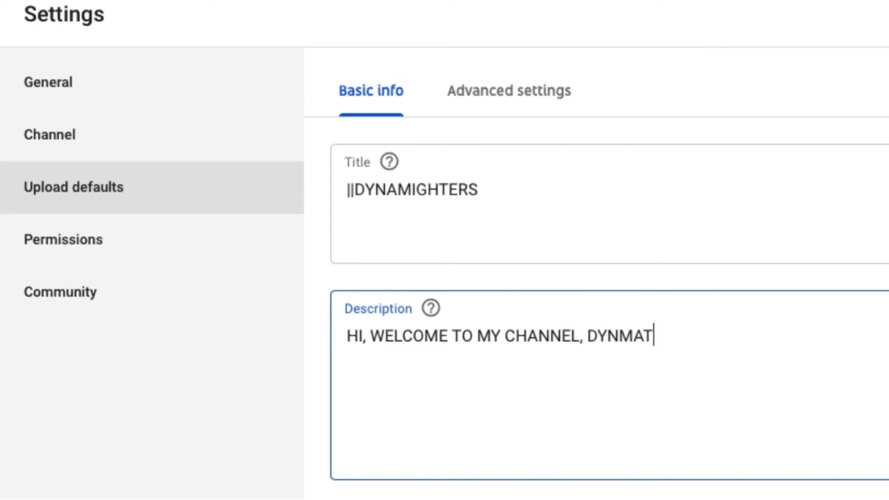
pyautogui.press('BackSpace')
pyautogui.press('BackSpace')
pyautogui.press('BackSpace')
pyautogui.press('BackSpace')
pyautogui.press('BackSpace')
pyautogui.press('BackSpace')
pyautogui.press('BackSpace')
pyautogui.press('BackSpace')
pyautogui.press('BackSpace')
pyautogui.press('BackSpace')
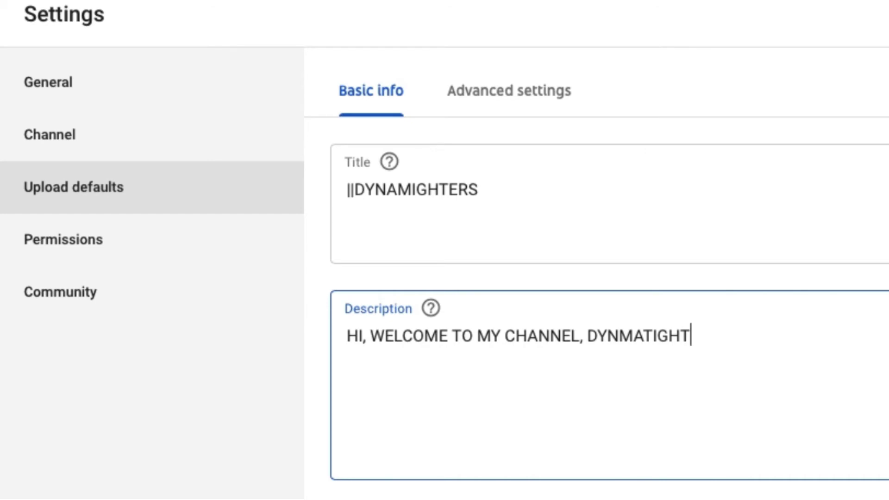
pyautogui.write('NA')
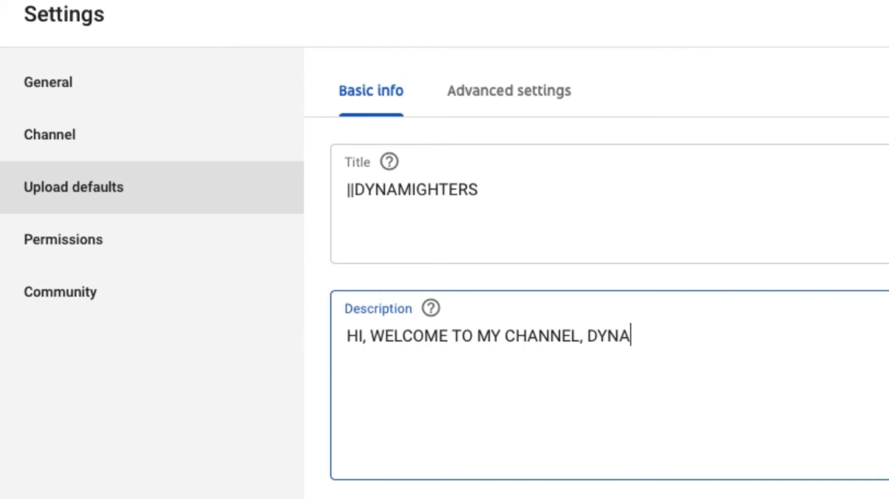
pyautogui.write('MIGHTERS.')
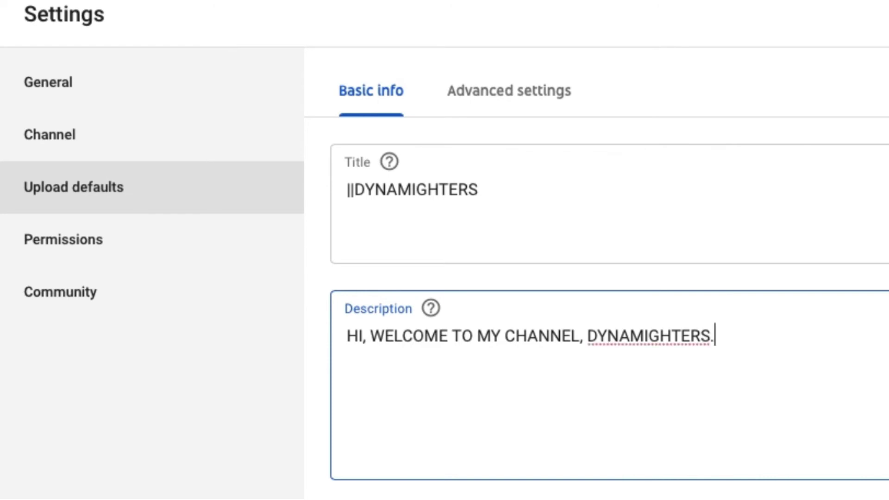
# Step: Add a second line to the default description reading "PLEASE SUBSCRIBE TO MY CHANNEL."
pyautogui.press('Return')
pyautogui.write('PLEASE SUSB')
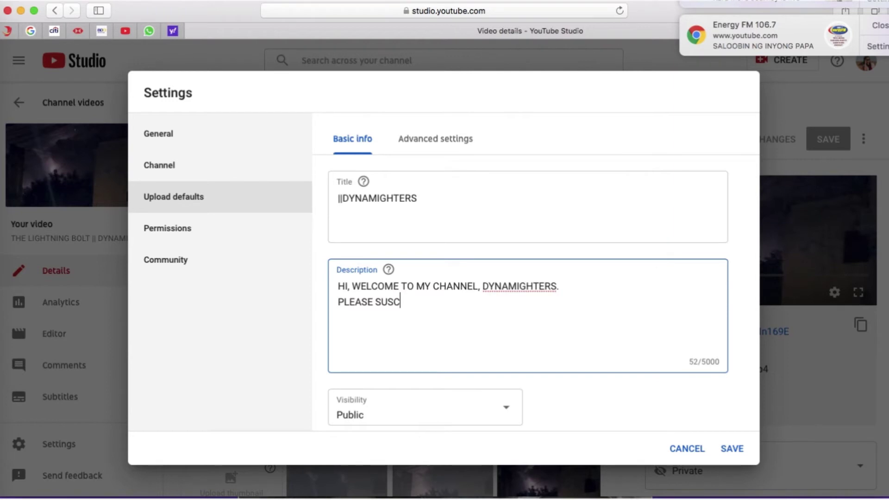
pyautogui.press('BackSpace')
pyautogui.press('BackSpace')
pyautogui.write('BSCRIBE TOM')
pyautogui.press('BackSpace')
pyautogui.write('MY C')
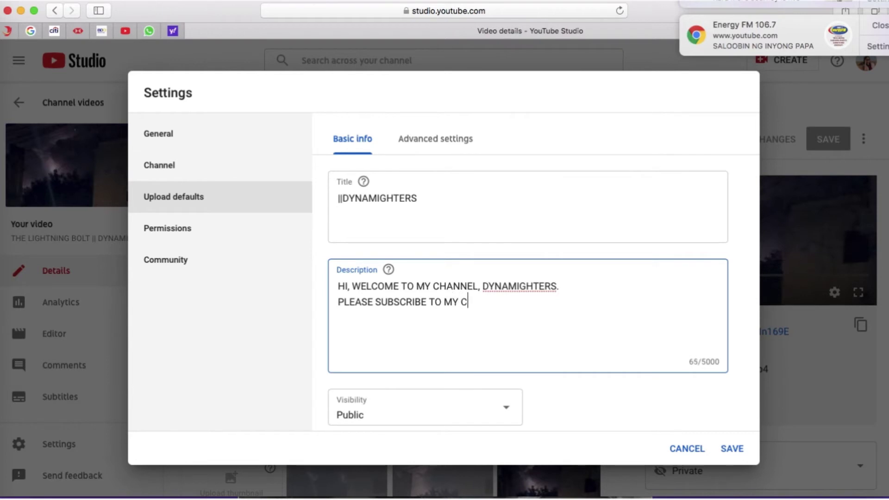
pyautogui.write('HANNEL')
pyautogui.write('.')
# Step: Add "DYNAMIGHTERS" as a default upload tag
pyautogui.scroll(-4, 426, 293)
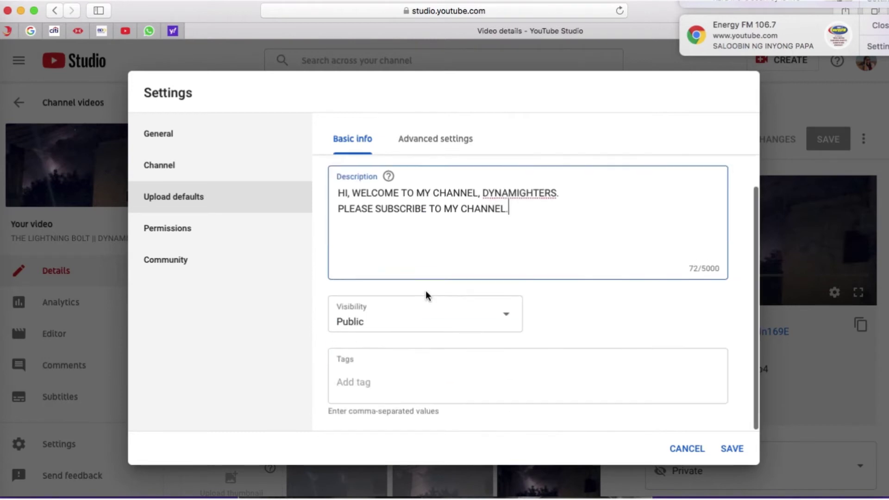
pyautogui.click(379, 367)
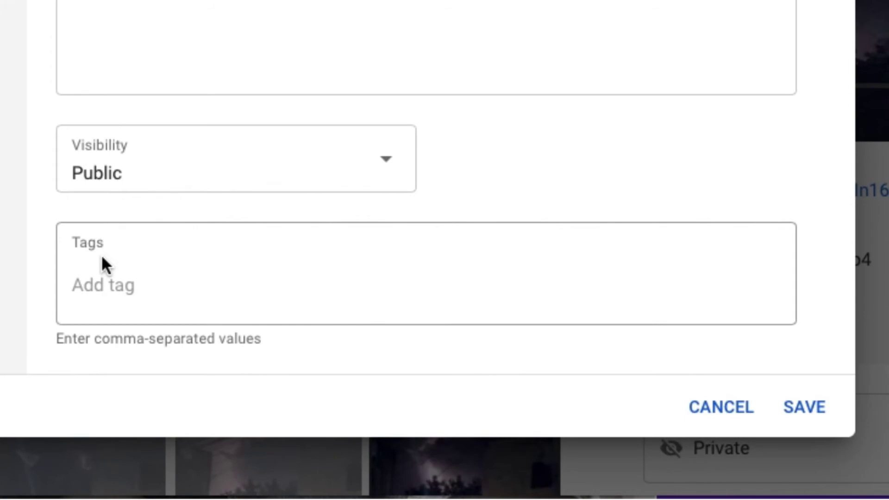
pyautogui.click(111, 267)
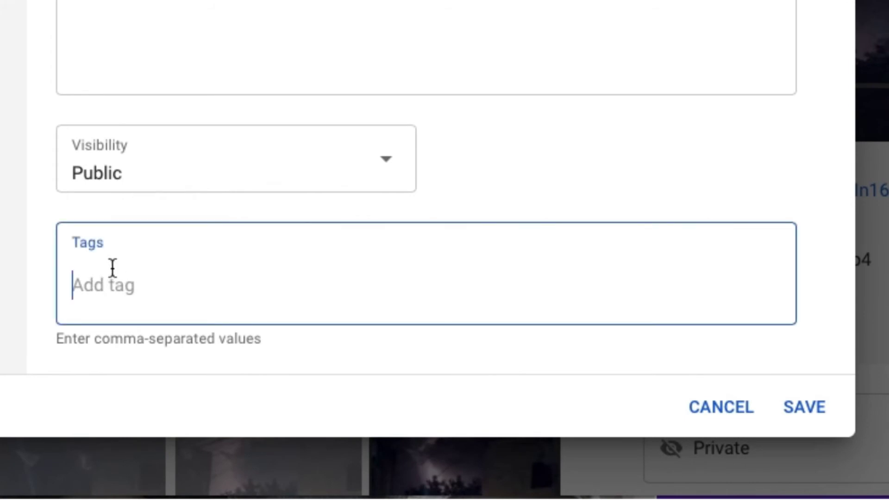
pyautogui.write('DYNAMIGHTERS')
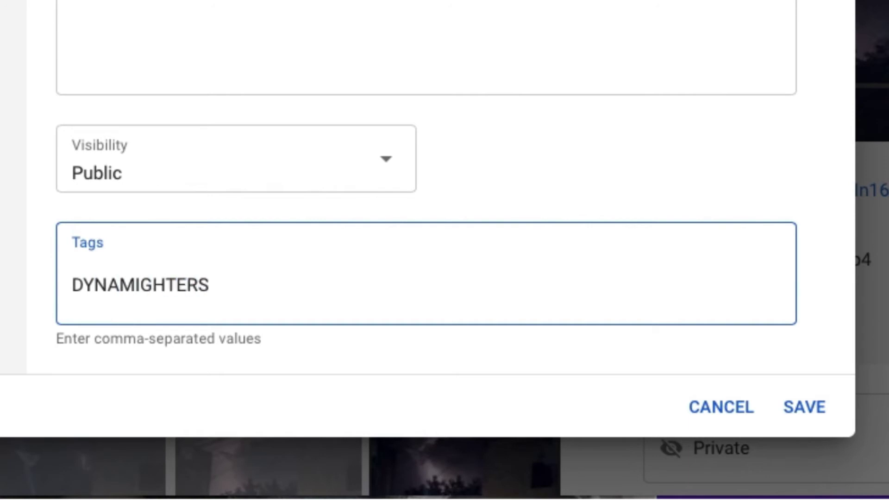
pyautogui.press('Return')
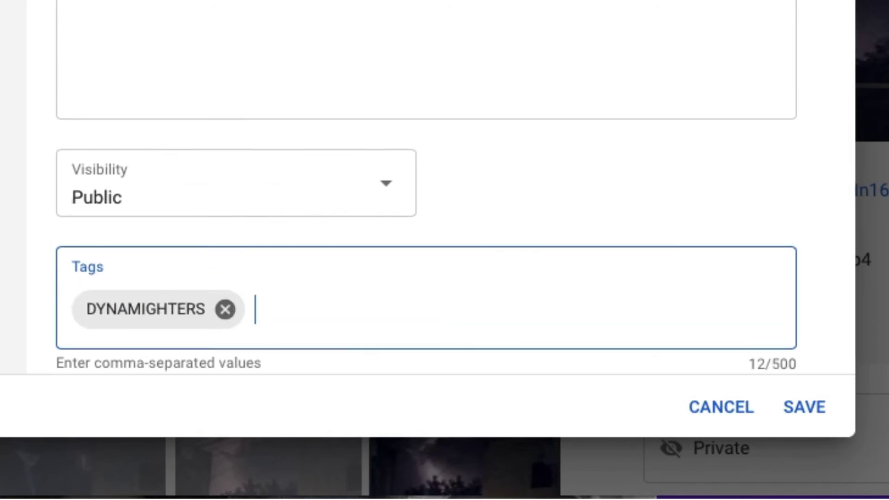
# Step: Add the lowercase tag "dynamighters" to the default tags and save the upload defaults
pyautogui.write('DYNAM')
pyautogui.press('BackSpace')
pyautogui.press('BackSpace')
pyautogui.press('BackSpace')
pyautogui.press('BackSpace')
pyautogui.press('BackSpace')
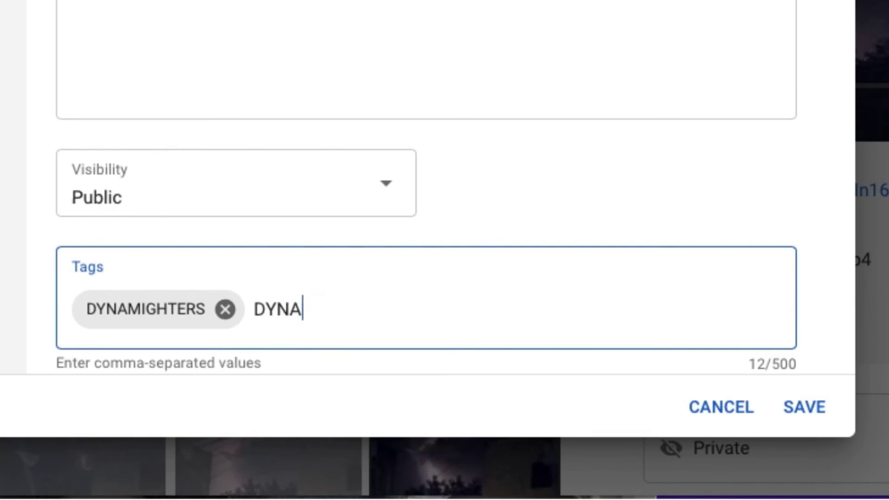
pyautogui.write('dyn')
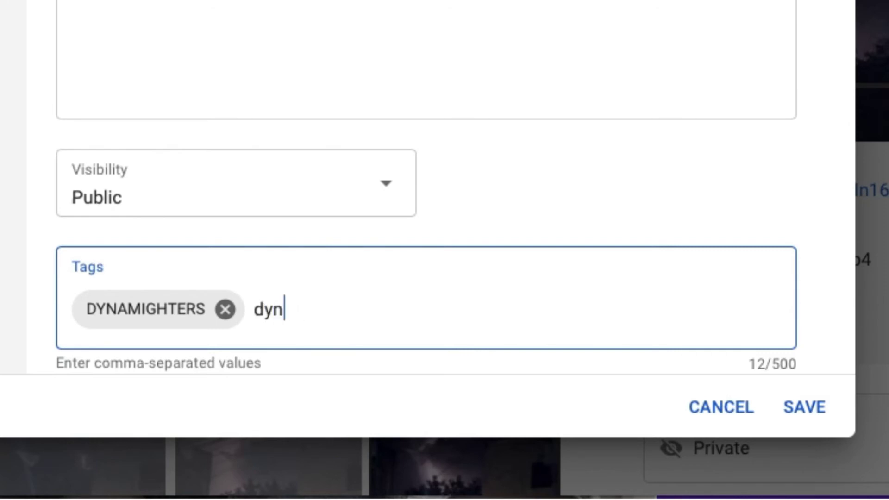
pyautogui.write('amighte')
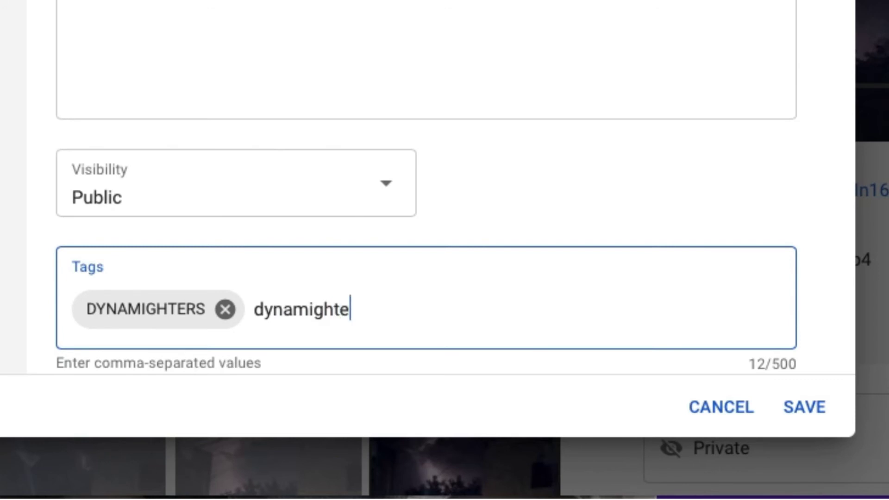
pyautogui.write('rs')
pyautogui.press('Return')
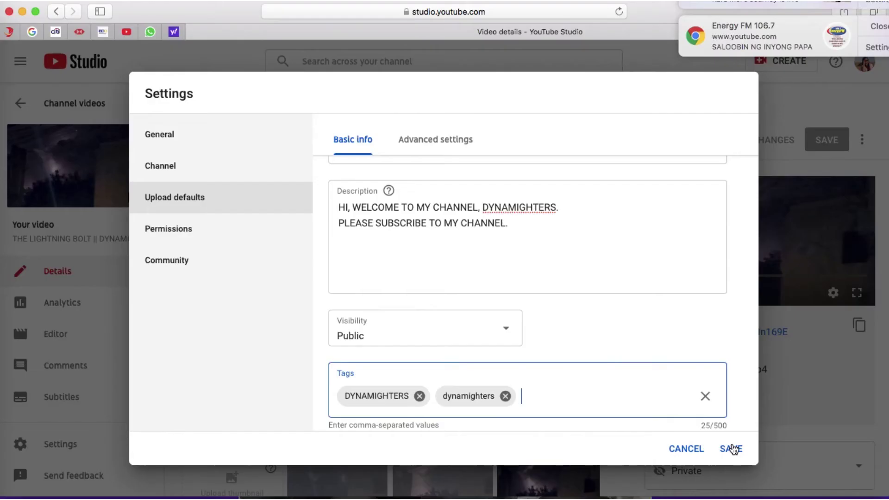
pyautogui.click(804, 408)
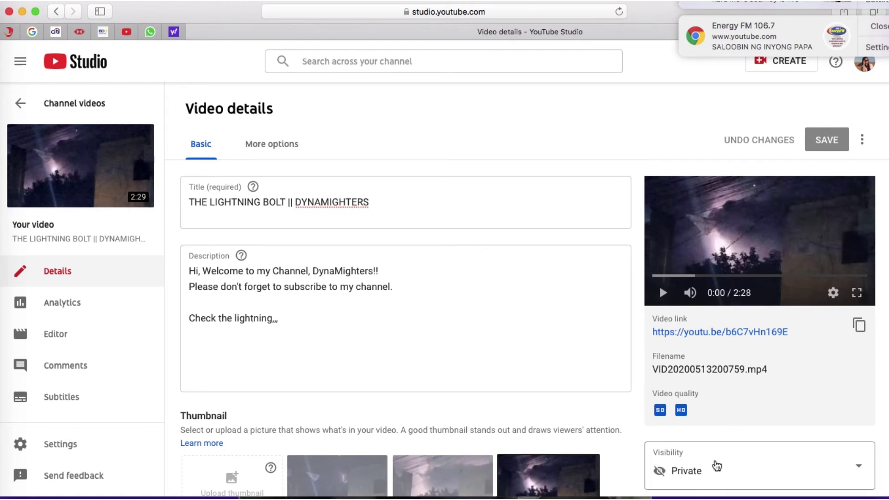
pyautogui.scroll(1, 632, 238)
pyautogui.scroll(-1, 632, 238)
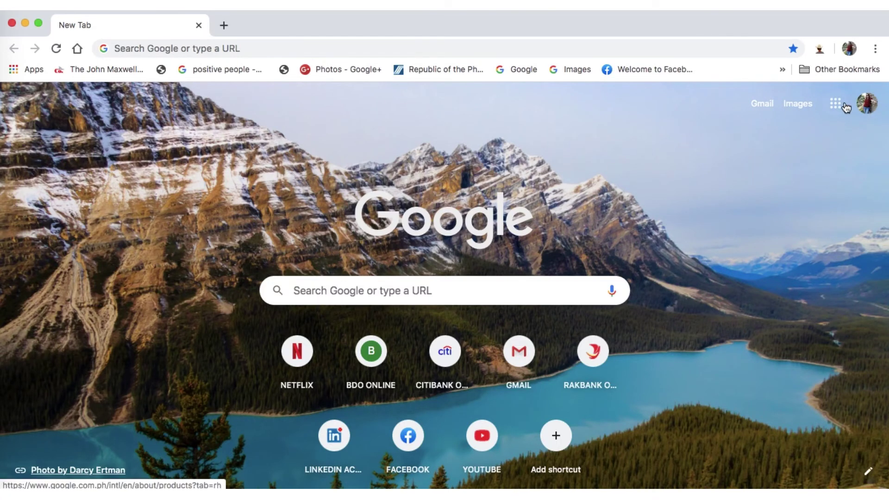
# Step: Switch to Chrome, open YouTube from the Google apps, and search for "DYNAMIGHTERS"
pyautogui.click(836, 104)
pyautogui.click(779, 172)
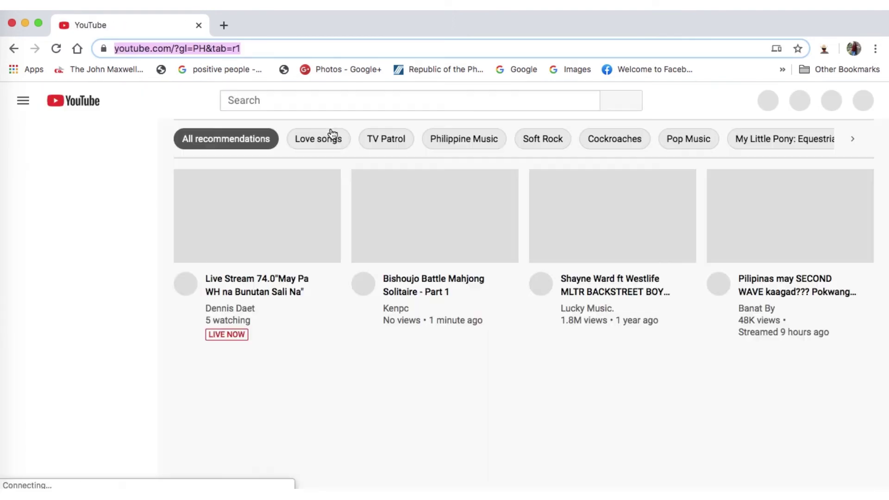
pyautogui.click(266, 100)
pyautogui.write('DYM')
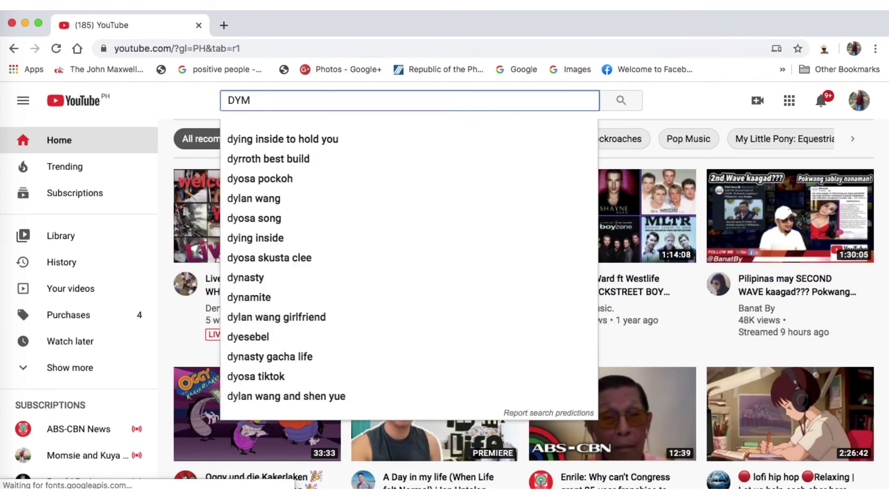
pyautogui.press('BackSpace')
pyautogui.write('NA')
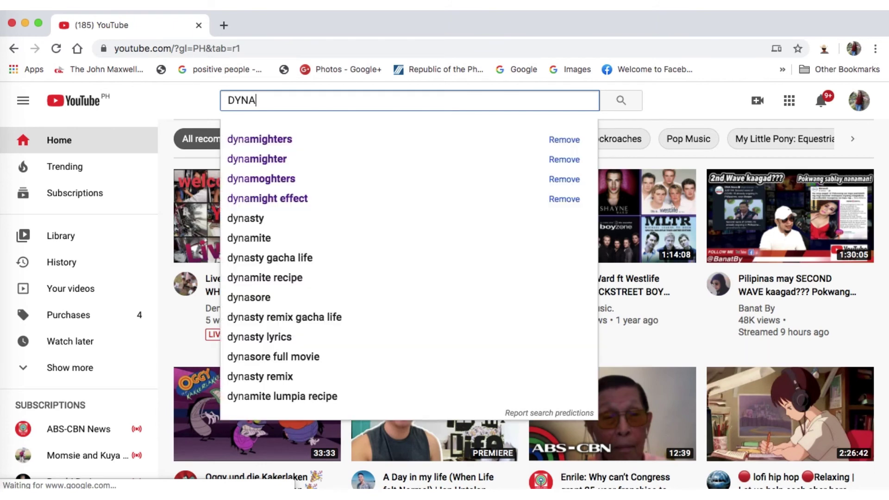
pyautogui.write('MIGHTERS')
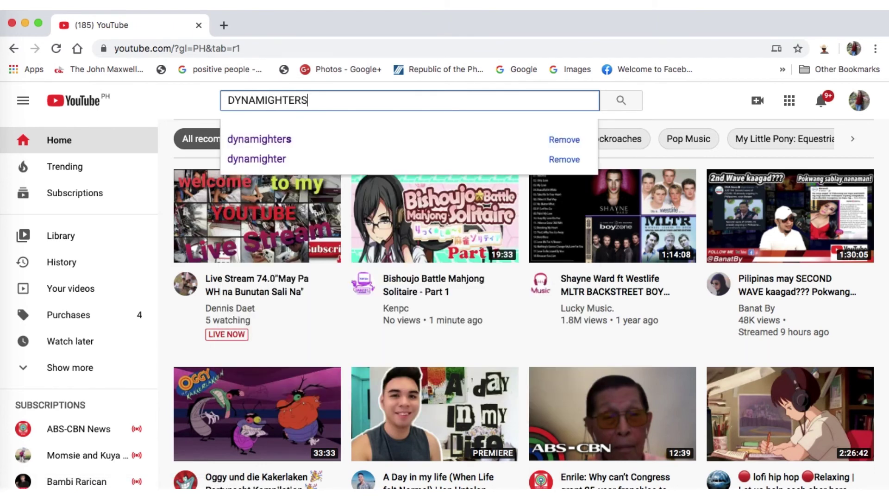
pyautogui.press('Return')
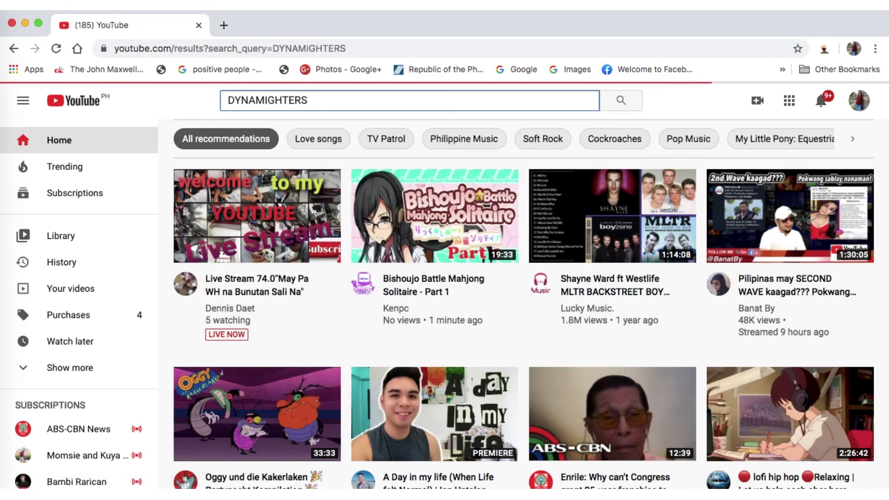